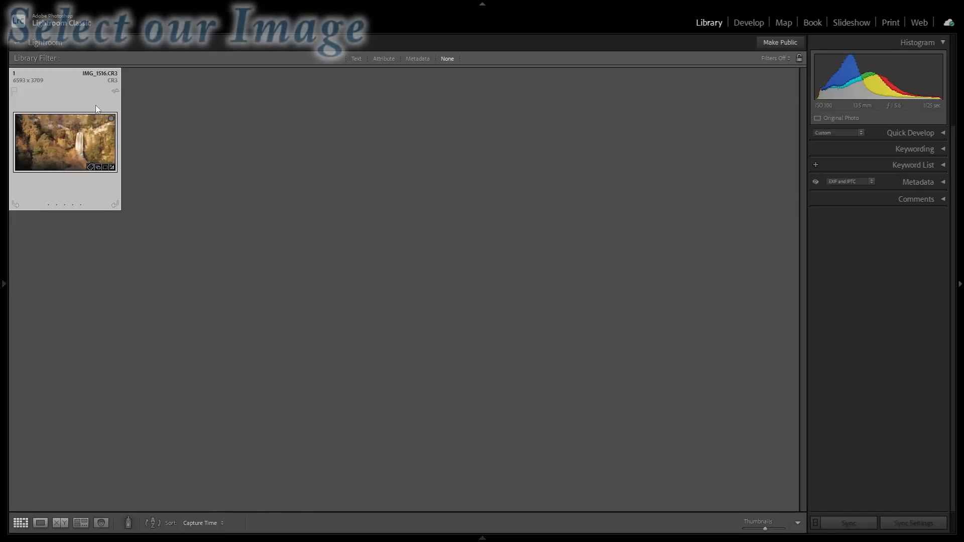
- Create a virtual copy of the waterfall photo IMG_1516.CR3 and open it for developing with the collections sidebar hidden
{"action": "right_click", "coordinate": [96, 106]}
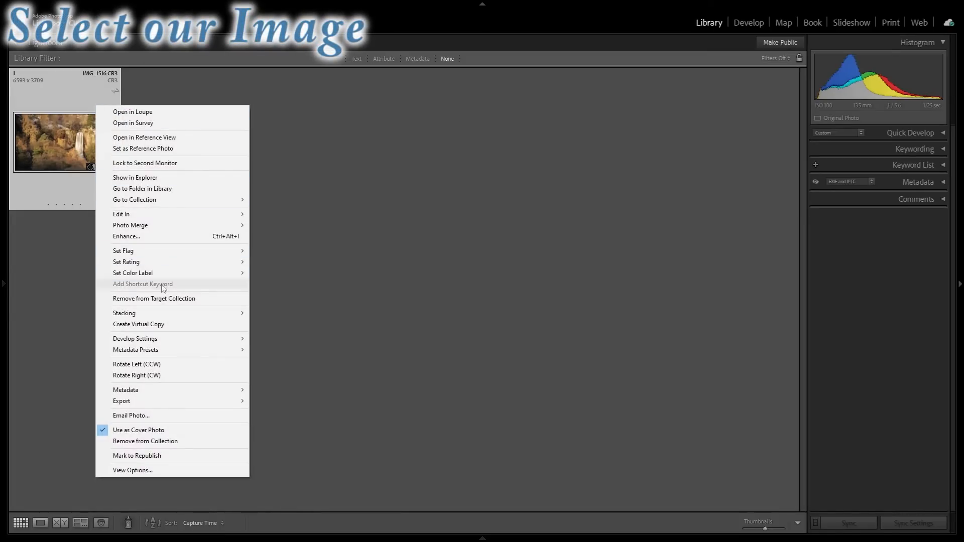
{"action": "left_click", "coordinate": [165, 325]}
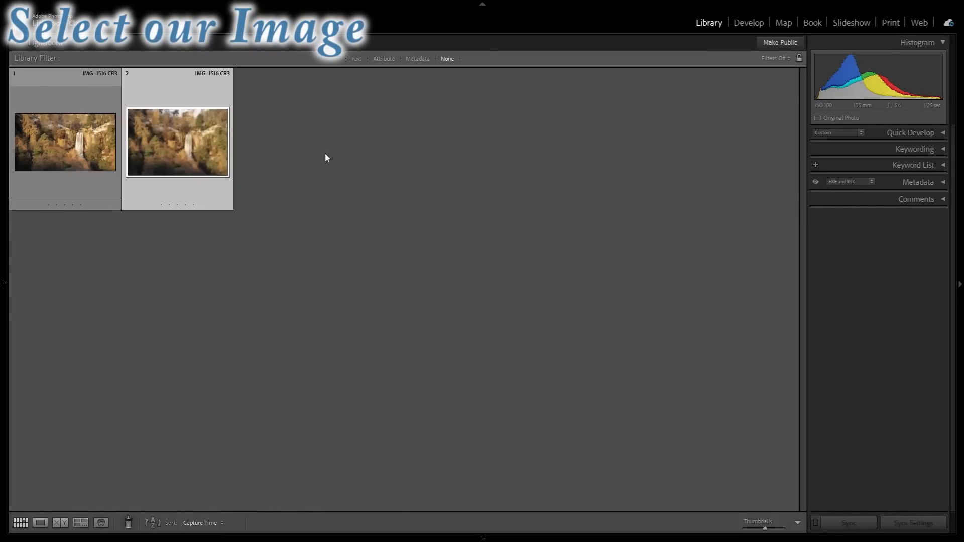
{"action": "left_click", "coordinate": [755, 23]}
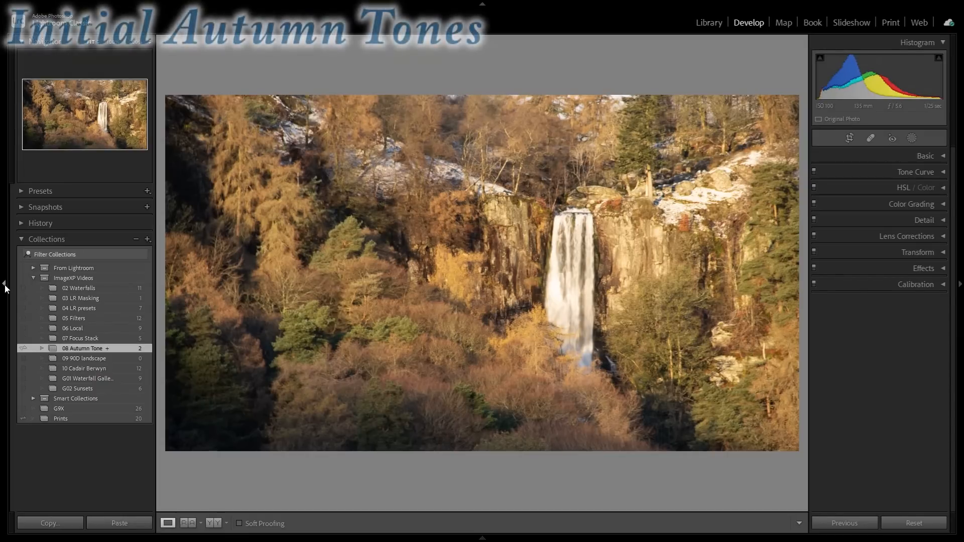
{"action": "left_click", "coordinate": [4, 285]}
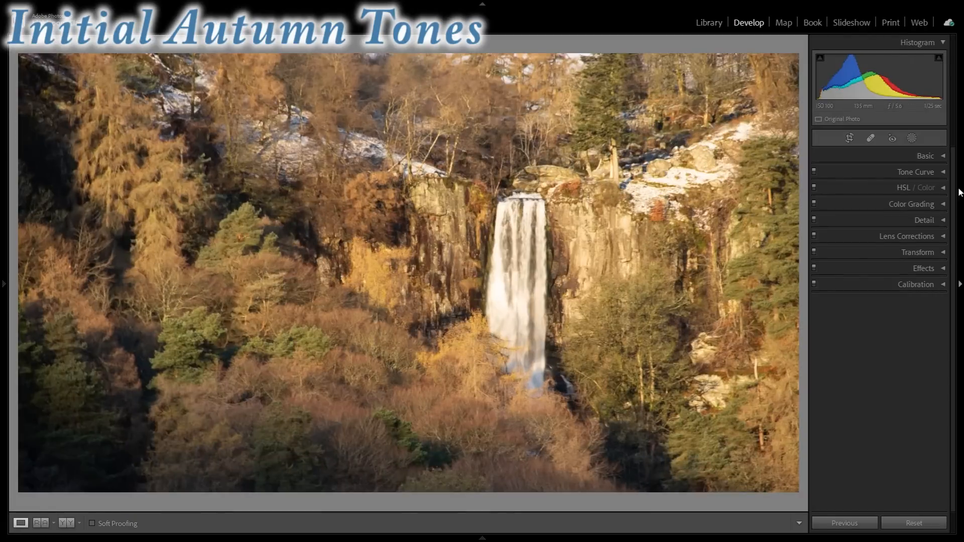
- Apply the Adobe Landscape profile, warm the white balance temperature to 4544 and set Contrast to +25
{"action": "left_click", "coordinate": [943, 156]}
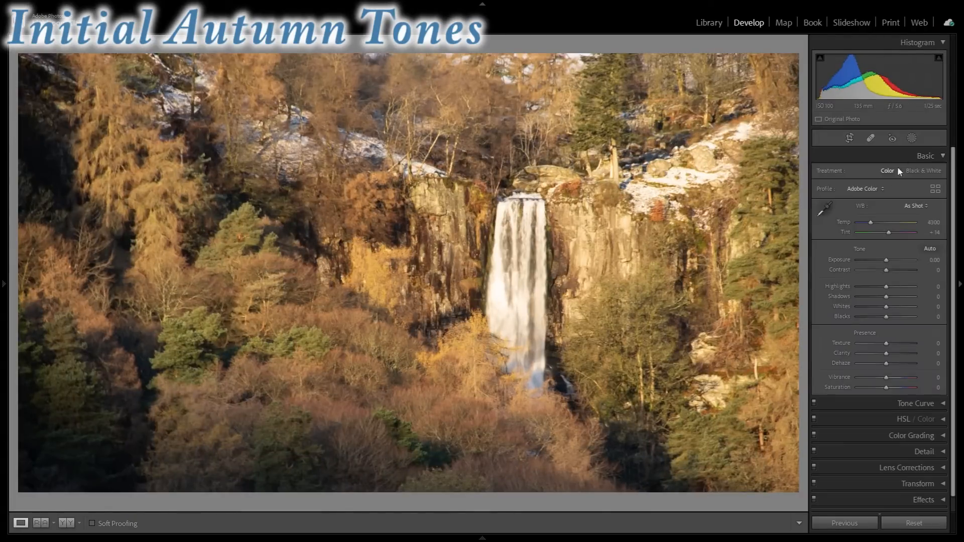
{"action": "left_click", "coordinate": [879, 188]}
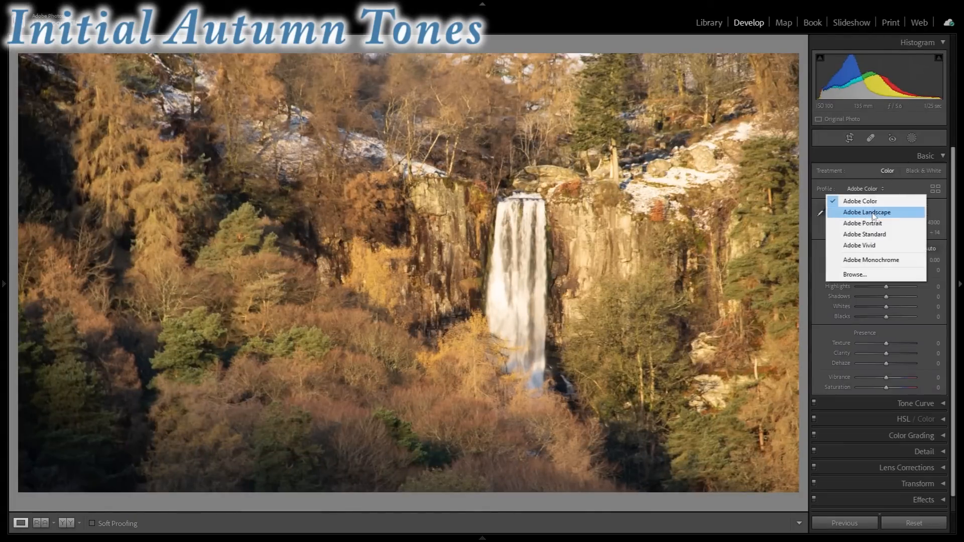
{"action": "left_click", "coordinate": [873, 212]}
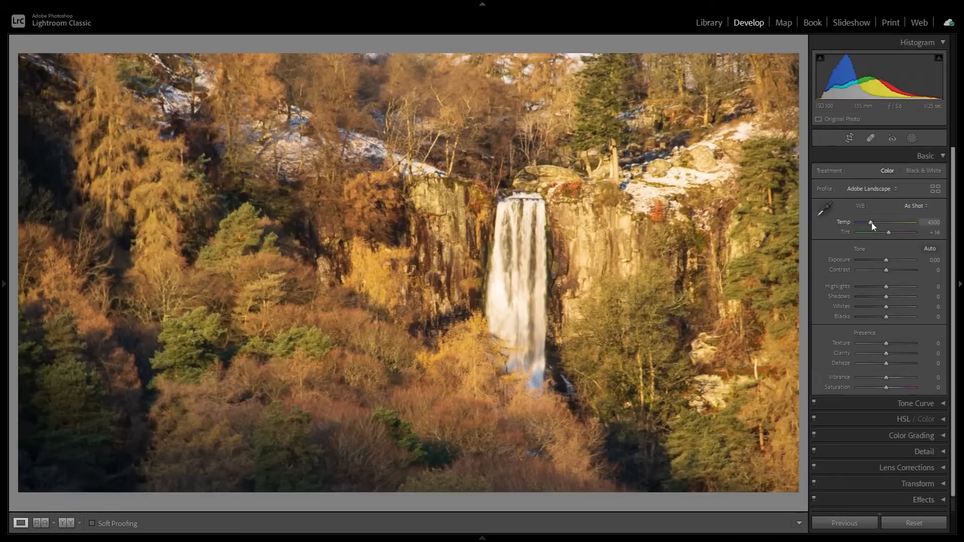
{"action": "left_click_drag", "start_coordinate": [873, 225], "coordinate": [874, 226]}
{"action": "left_click_drag", "start_coordinate": [887, 270], "coordinate": [894, 272]}
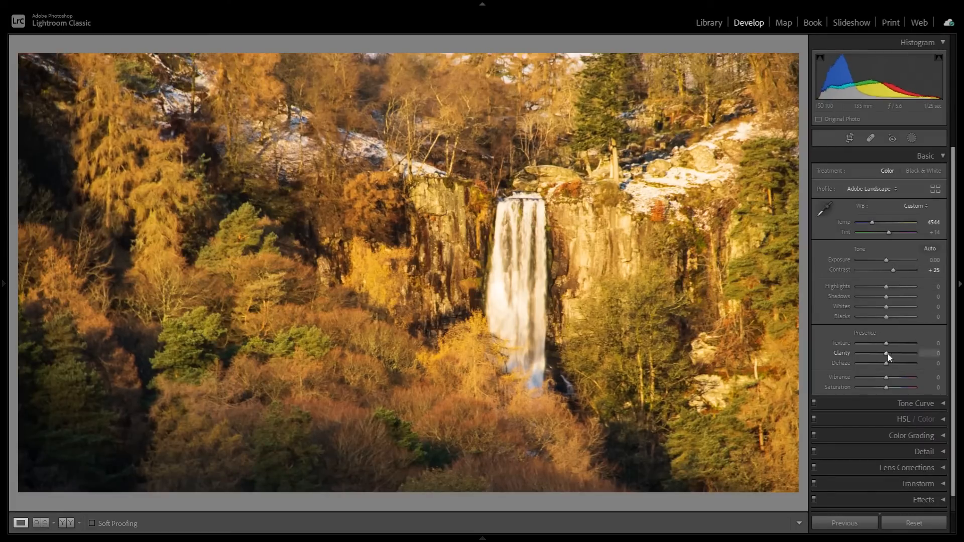
- Set Clarity to +12, Dehaze to -7, Vibrance to +5 and Saturation to +26, and slightly cool the white balance temperature
{"action": "left_click_drag", "start_coordinate": [886, 356], "coordinate": [893, 357]}
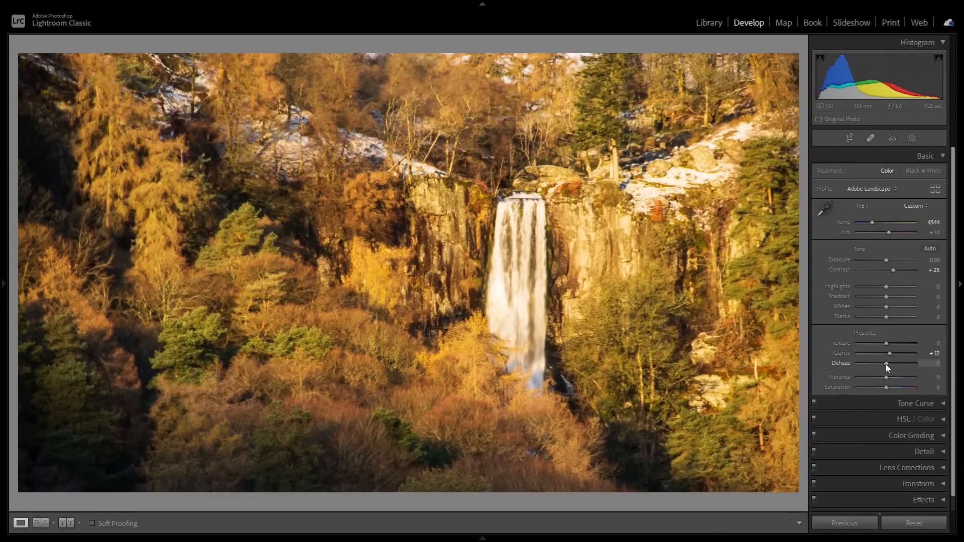
{"action": "left_click_drag", "start_coordinate": [886, 364], "coordinate": [884, 364]}
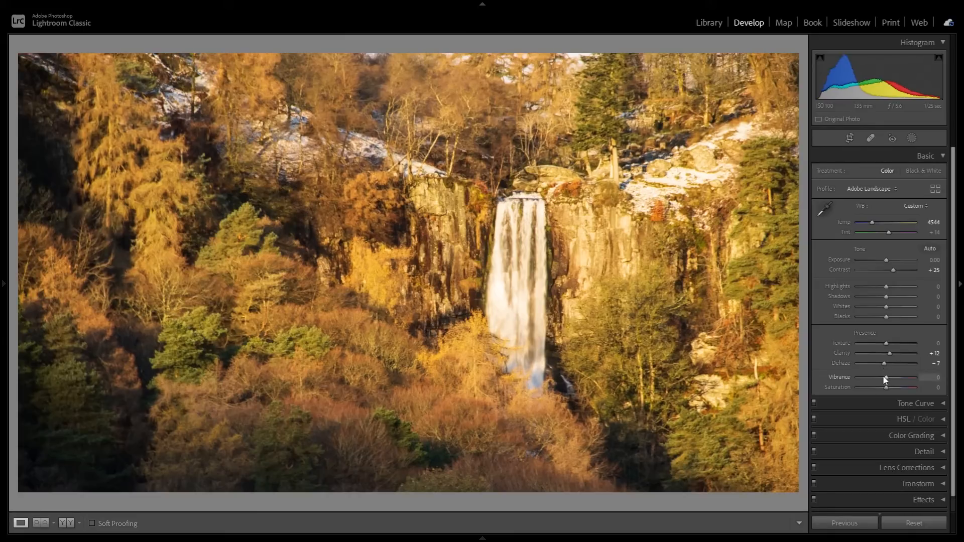
{"action": "left_click_drag", "start_coordinate": [889, 377], "coordinate": [889, 379]}
{"action": "left_click_drag", "start_coordinate": [886, 389], "coordinate": [889, 388]}
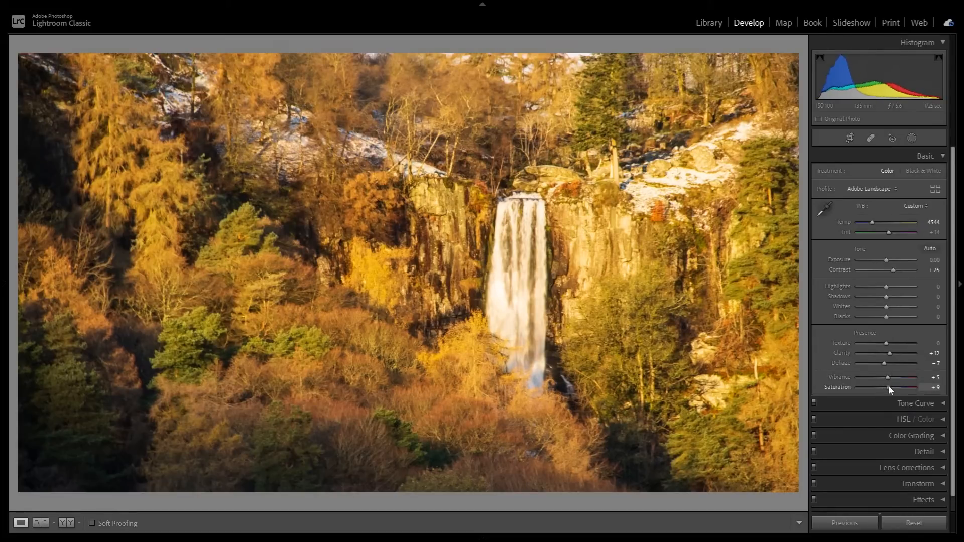
{"action": "left_click_drag", "start_coordinate": [890, 390], "coordinate": [893, 388]}
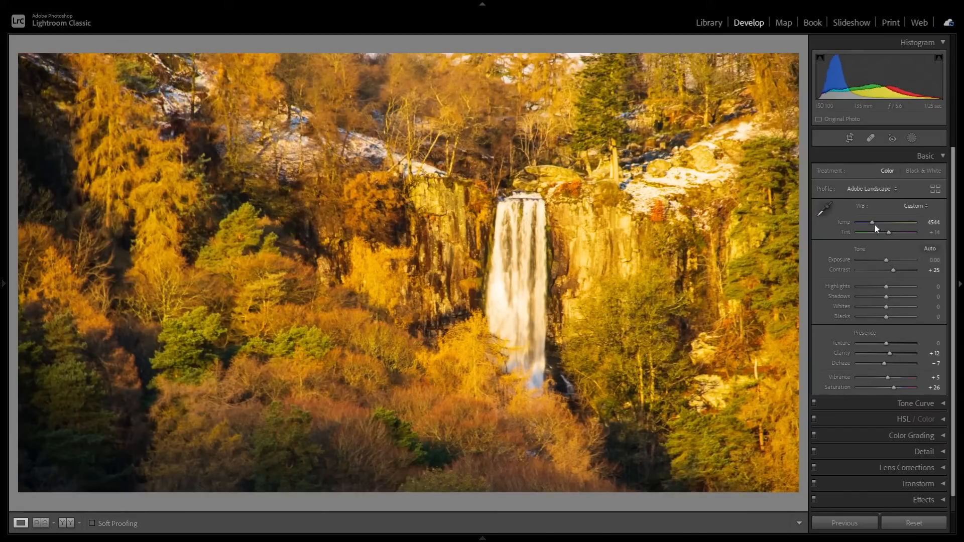
{"action": "left_click_drag", "start_coordinate": [872, 223], "coordinate": [871, 223]}
{"action": "left_click", "coordinate": [944, 157]}
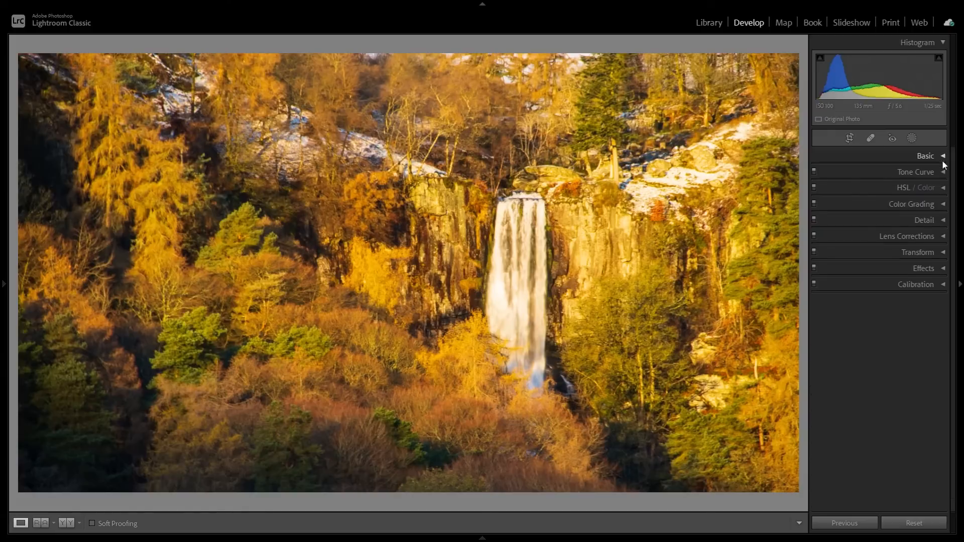
- Boost the HSL saturation of the oranges to +42 and of the greens to +40
{"action": "left_click", "coordinate": [943, 188]}
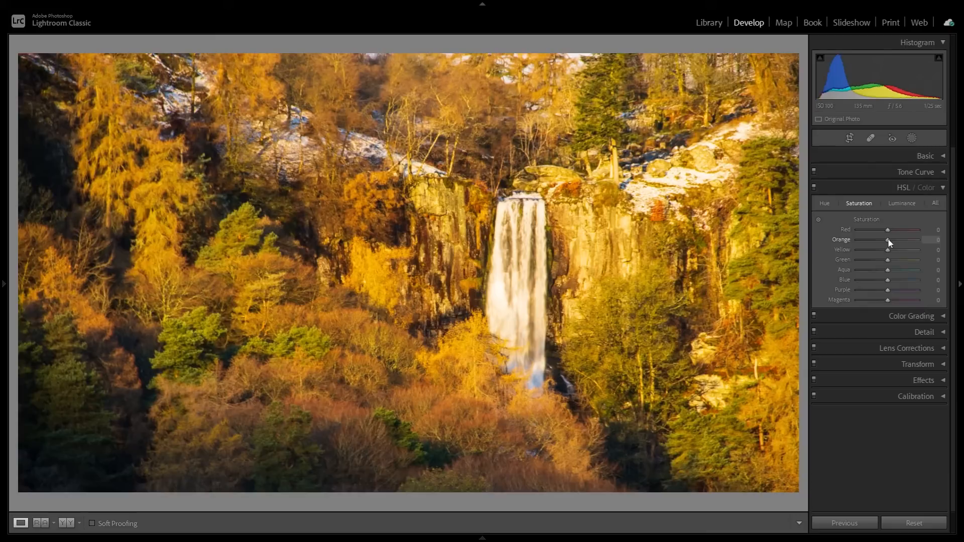
{"action": "left_click_drag", "start_coordinate": [889, 240], "coordinate": [900, 239]}
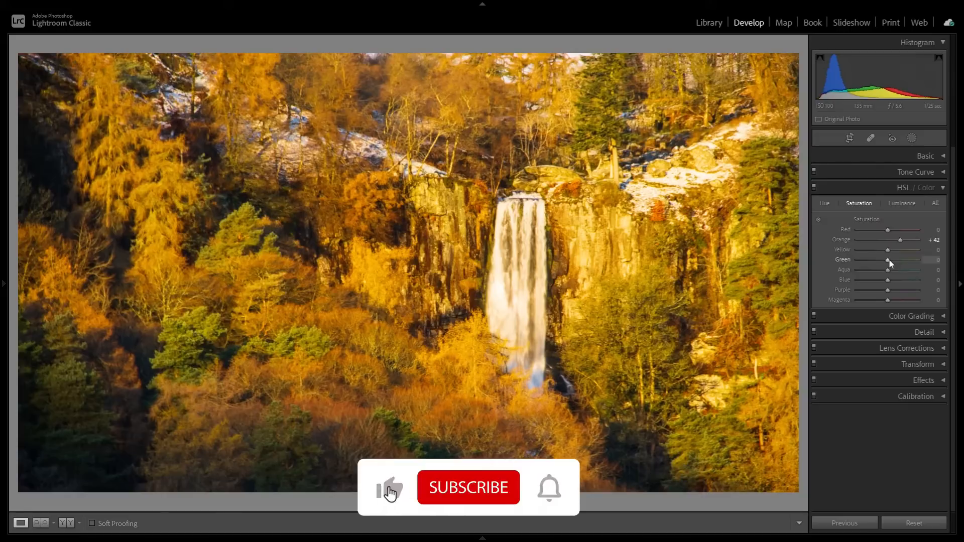
{"action": "left_click_drag", "start_coordinate": [889, 260], "coordinate": [902, 260]}
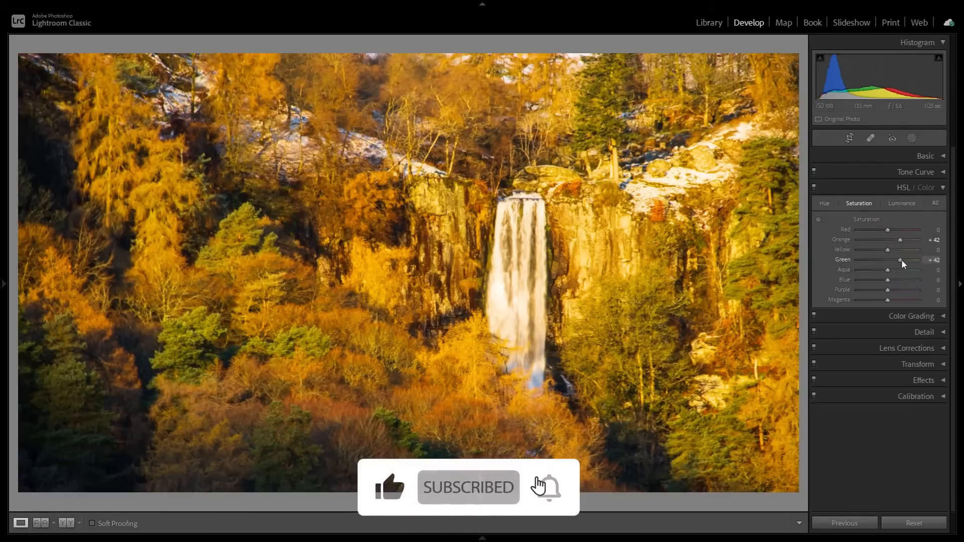
{"action": "left_click_drag", "start_coordinate": [901, 260], "coordinate": [901, 262]}
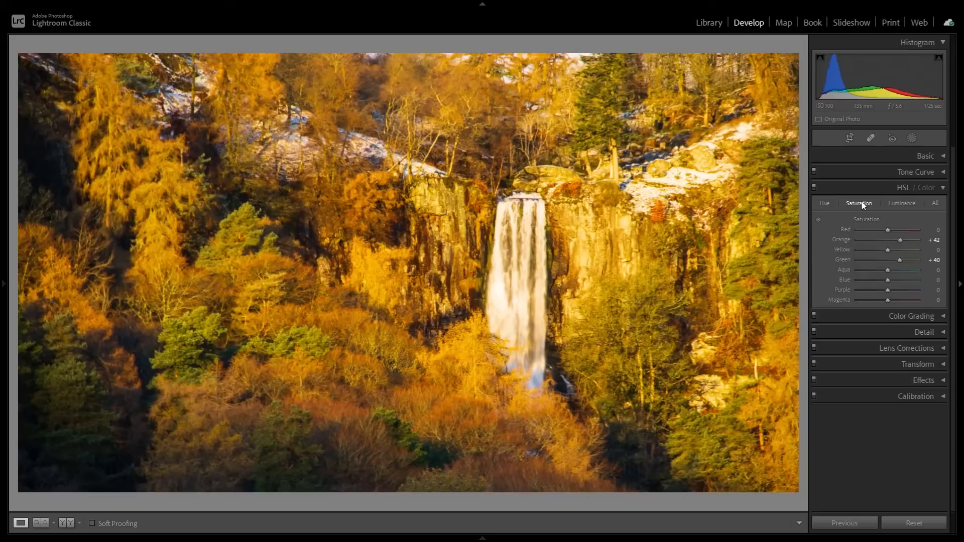
- Darken the HSL luminance of the oranges to -20 and of the greens to -15
{"action": "left_click", "coordinate": [897, 203]}
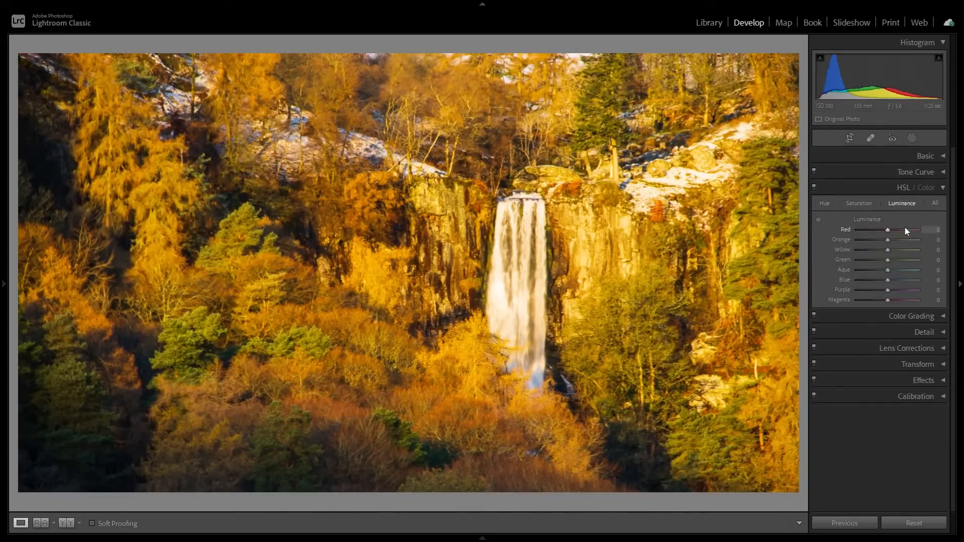
{"action": "left_click_drag", "start_coordinate": [890, 241], "coordinate": [884, 261]}
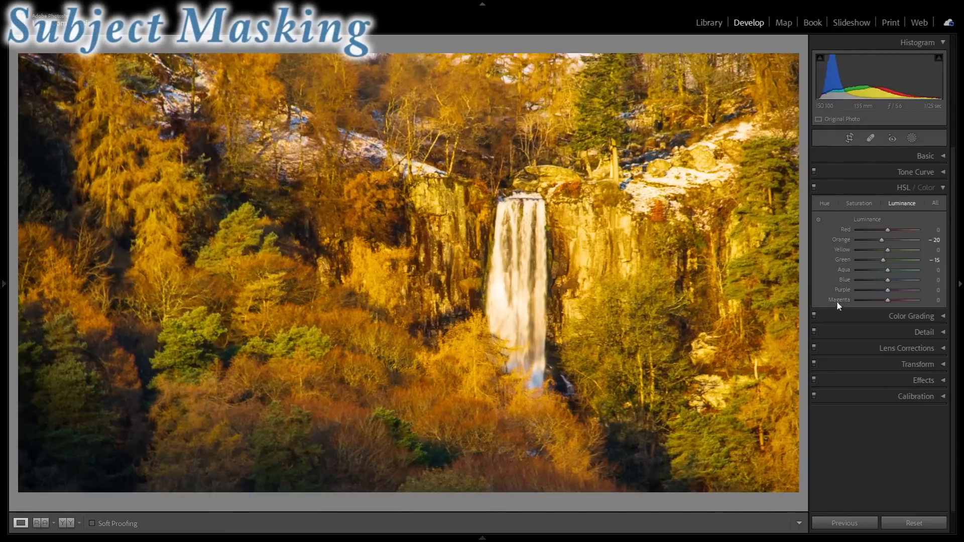
{"action": "left_click", "coordinate": [943, 189]}
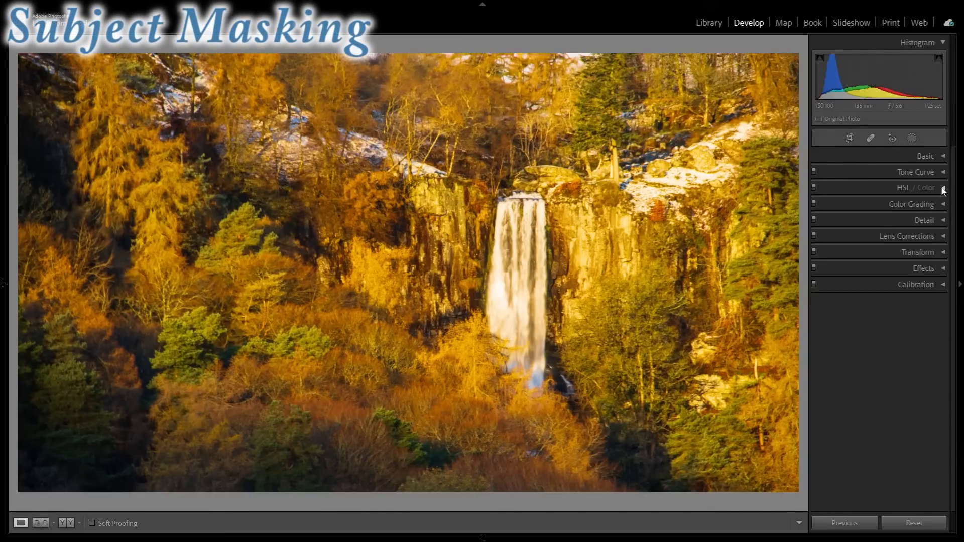
- Mask the waterfall with Select Subject and add the cliff rocks on both sides and above it using a size 8.4 brush
{"action": "left_click", "coordinate": [912, 140]}
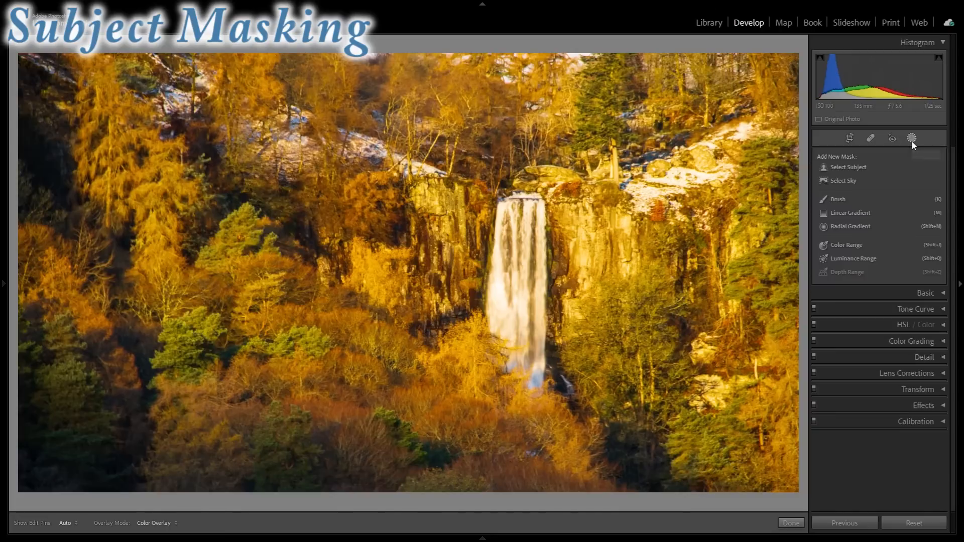
{"action": "left_click", "coordinate": [851, 167]}
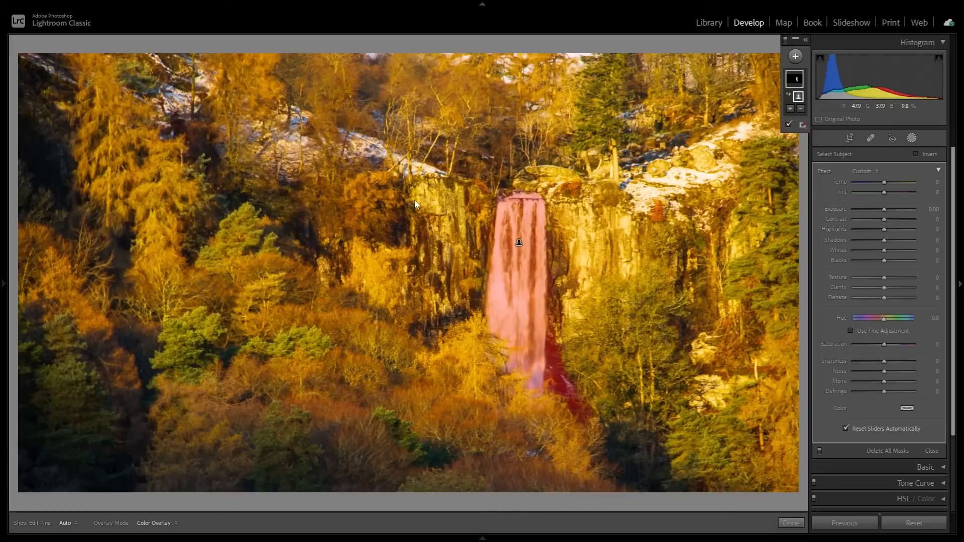
{"action": "left_click", "coordinate": [791, 109]}
{"action": "left_click", "coordinate": [799, 162]}
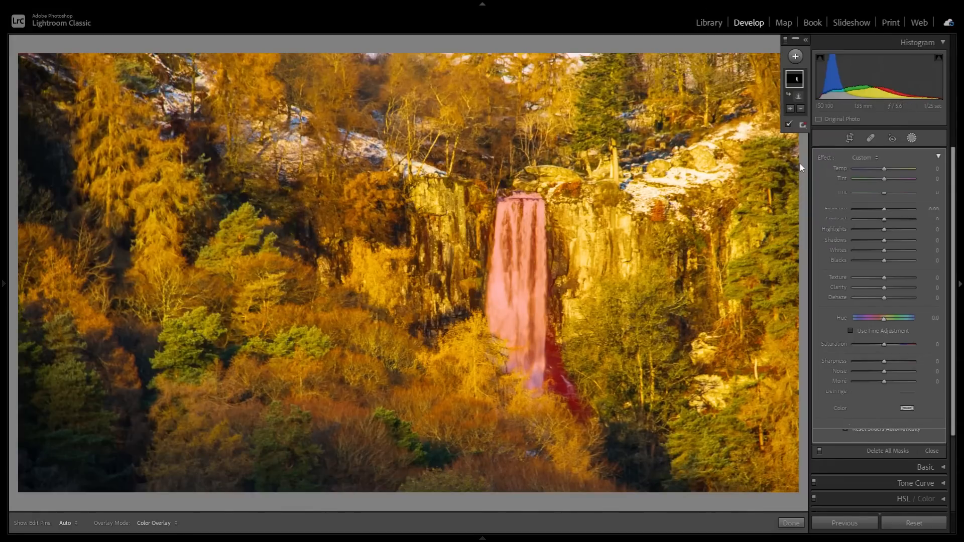
{"action": "left_click_drag", "start_coordinate": [858, 177], "coordinate": [857, 179]}
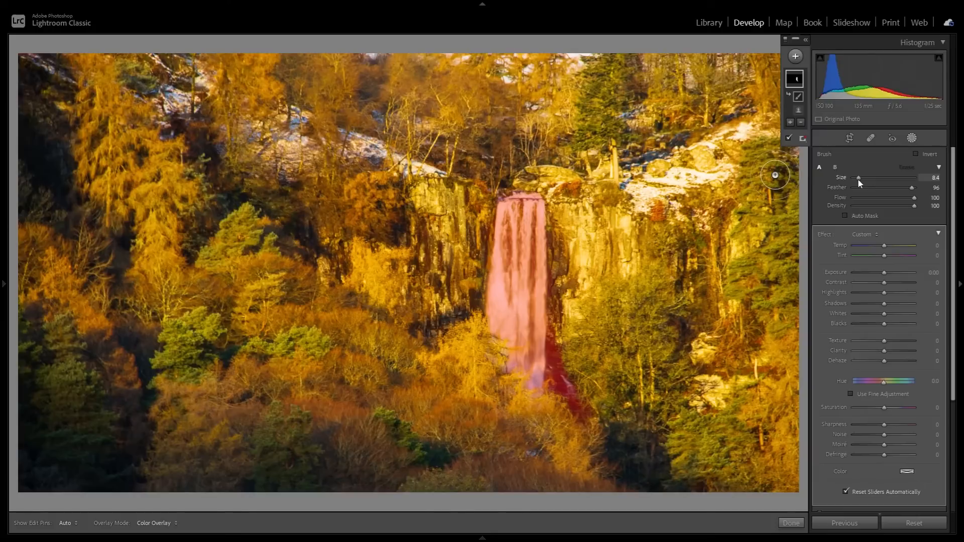
{"action": "key", "text": "h"}
{"action": "mouse_move", "coordinate": [487, 213]}
{"action": "left_mouse_down"}
{"action": "mouse_move", "coordinate": [431, 192]}
{"action": "mouse_move", "coordinate": [432, 326]}
{"action": "mouse_move", "coordinate": [443, 305]}
{"action": "mouse_move", "coordinate": [487, 291]}
{"action": "mouse_move", "coordinate": [452, 234]}
{"action": "mouse_move", "coordinate": [463, 227]}
{"action": "mouse_move", "coordinate": [488, 255]}
{"action": "left_mouse_up"}
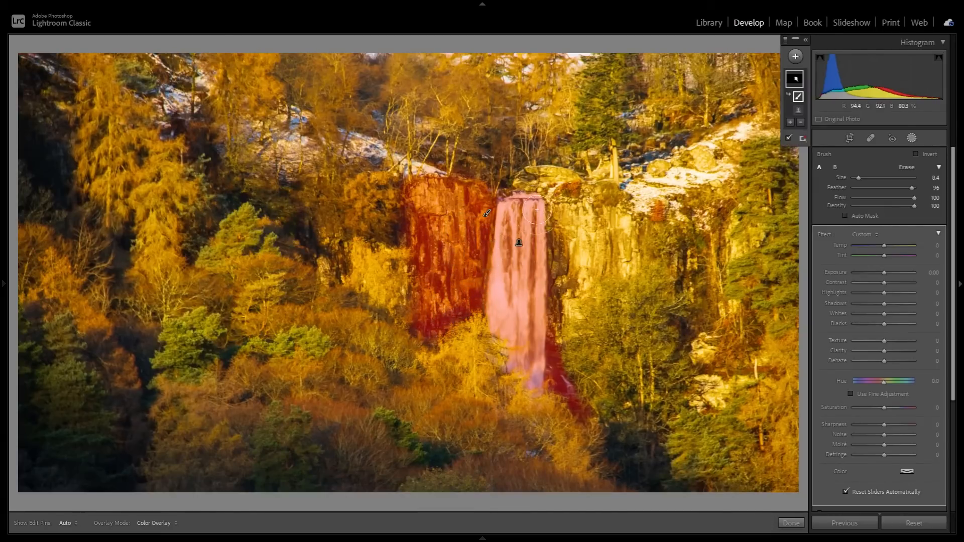
{"action": "mouse_move", "coordinate": [545, 207]}
{"action": "left_mouse_down"}
{"action": "mouse_move", "coordinate": [635, 229]}
{"action": "mouse_move", "coordinate": [628, 260]}
{"action": "mouse_move", "coordinate": [612, 249]}
{"action": "mouse_move", "coordinate": [552, 247]}
{"action": "mouse_move", "coordinate": [541, 261]}
{"action": "mouse_move", "coordinate": [596, 278]}
{"action": "mouse_move", "coordinate": [568, 291]}
{"action": "mouse_move", "coordinate": [558, 327]}
{"action": "left_mouse_up"}
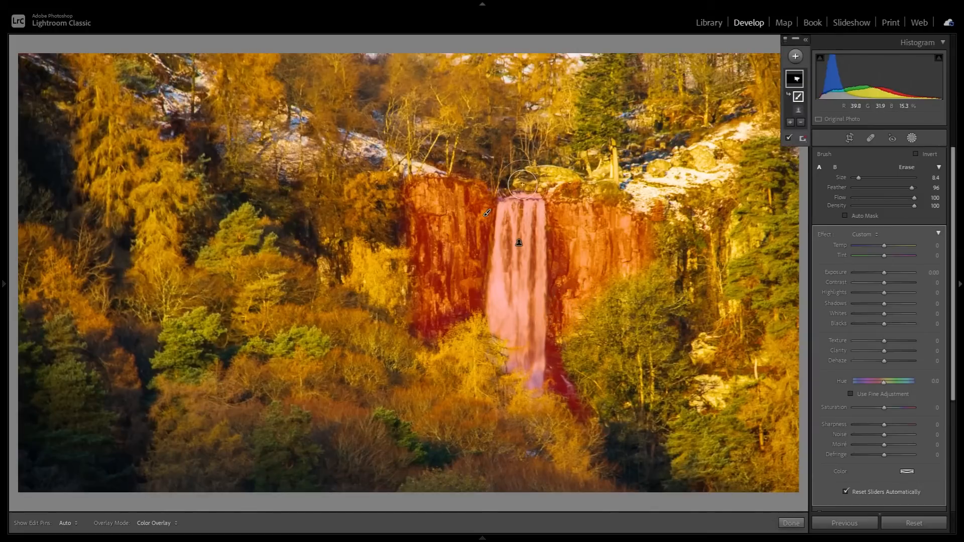
{"action": "key", "text": "h"}
{"action": "left_click_drag", "start_coordinate": [550, 179], "coordinate": [559, 181]}
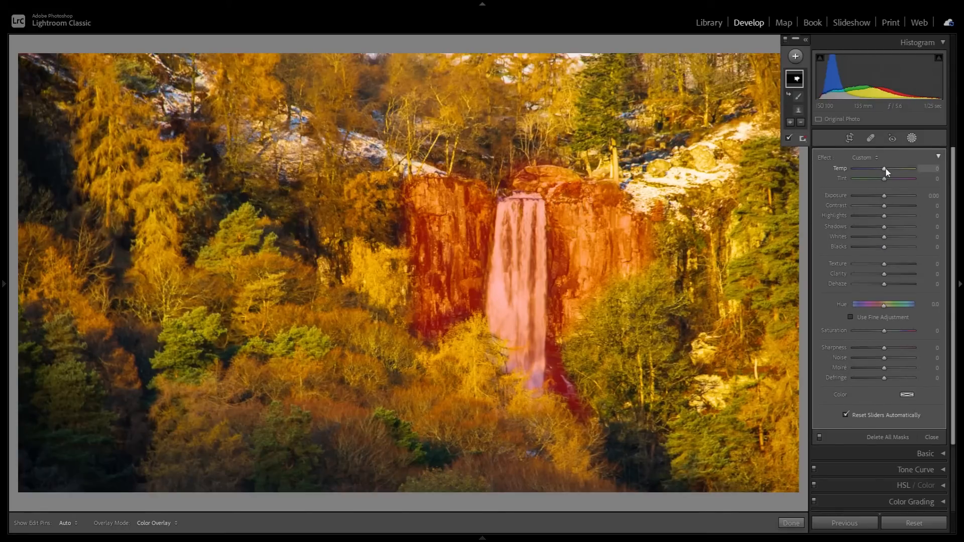
- Set the waterfall and cliff mask to Temp -31, Exposure -0.64, Dehaze 18 and Saturation -41
{"action": "left_click_drag", "start_coordinate": [887, 173], "coordinate": [886, 171]}
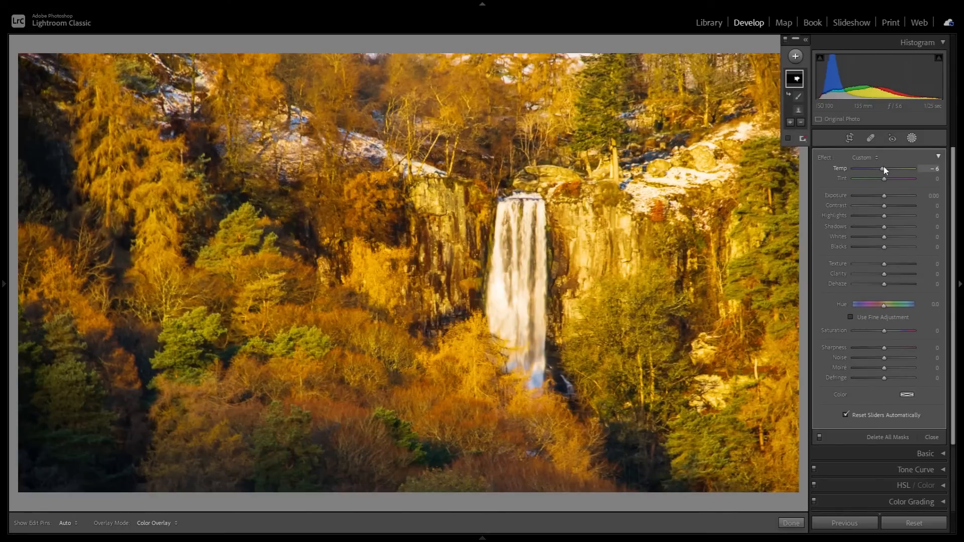
{"action": "left_click_drag", "start_coordinate": [884, 169], "coordinate": [875, 174]}
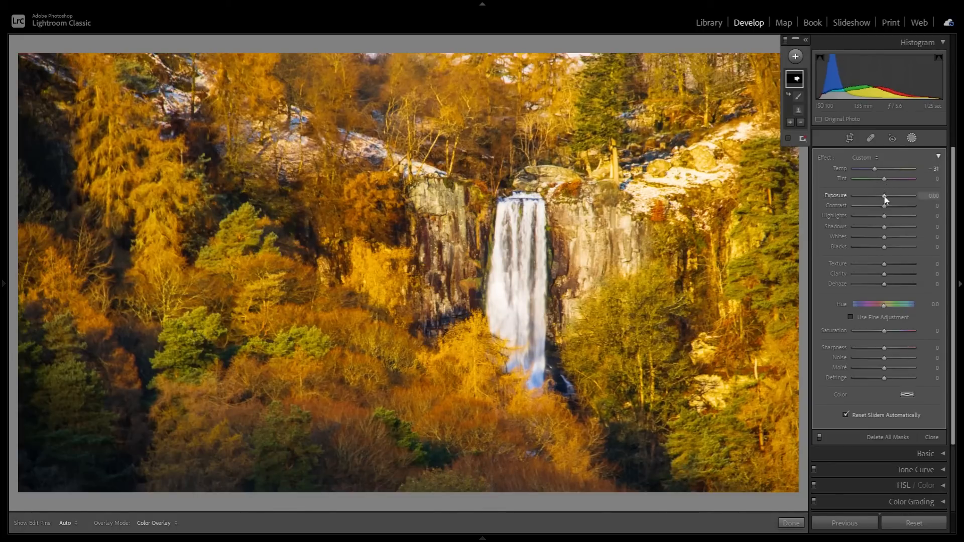
{"action": "left_click_drag", "start_coordinate": [885, 200], "coordinate": [880, 200]}
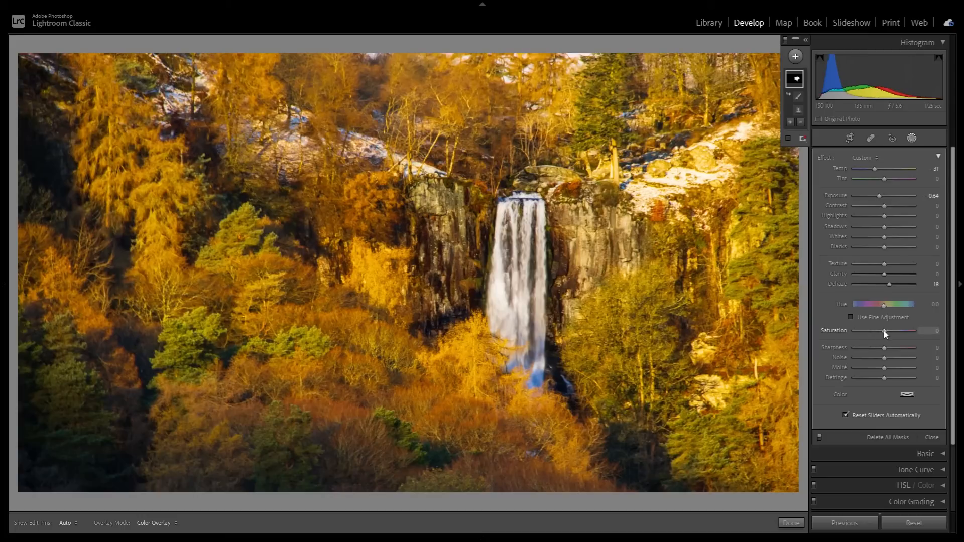
{"action": "left_click_drag", "start_coordinate": [877, 333], "coordinate": [873, 334]}
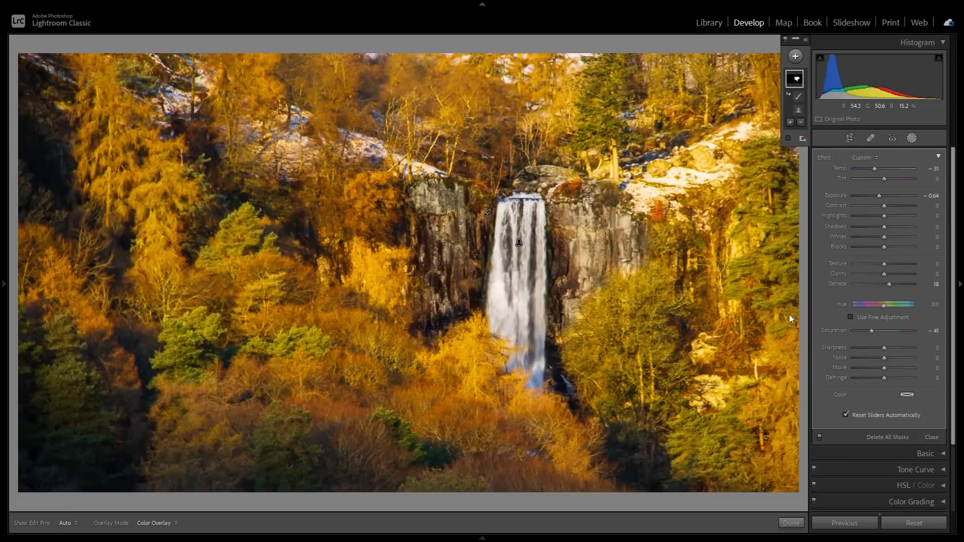
- Create a Luminance Range mask limited to the brightest highlights and subtract the waterfall from it with Select Subject
{"action": "left_click", "coordinate": [798, 58]}
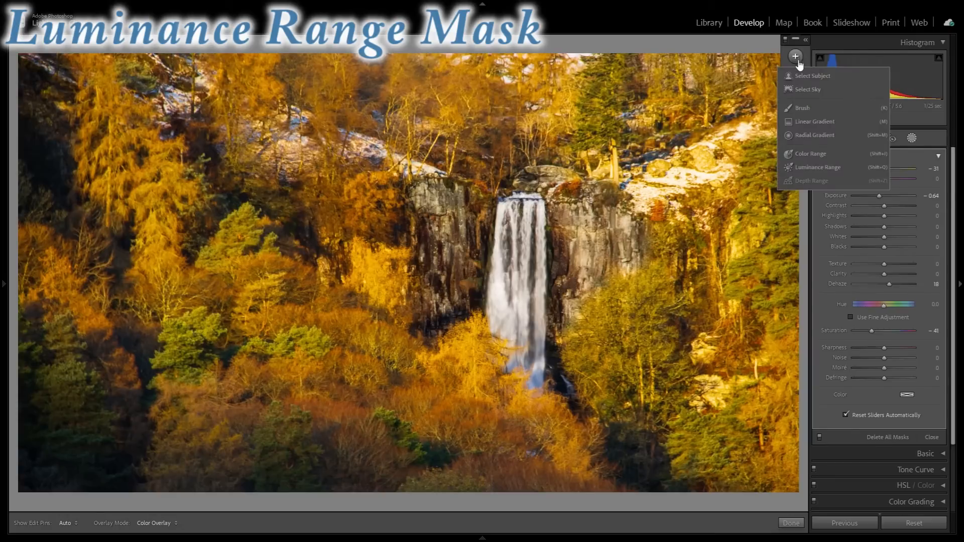
{"action": "left_click", "coordinate": [811, 165]}
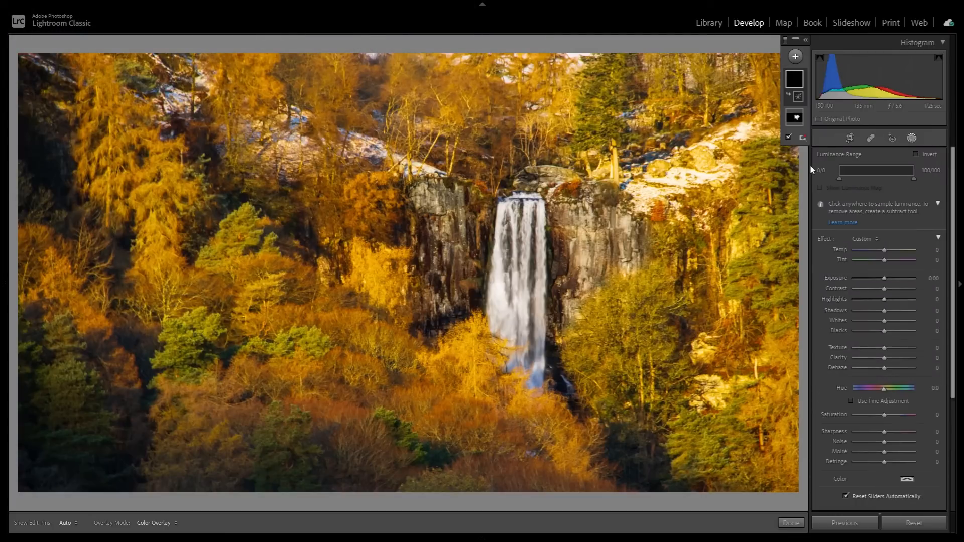
{"action": "left_click_drag", "start_coordinate": [840, 179], "coordinate": [913, 179]}
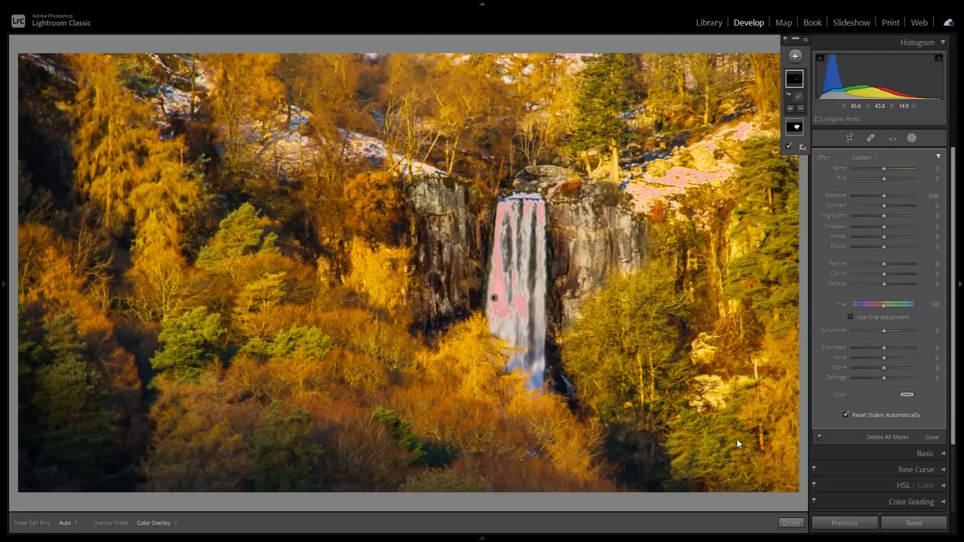
{"action": "left_click", "coordinate": [802, 109]}
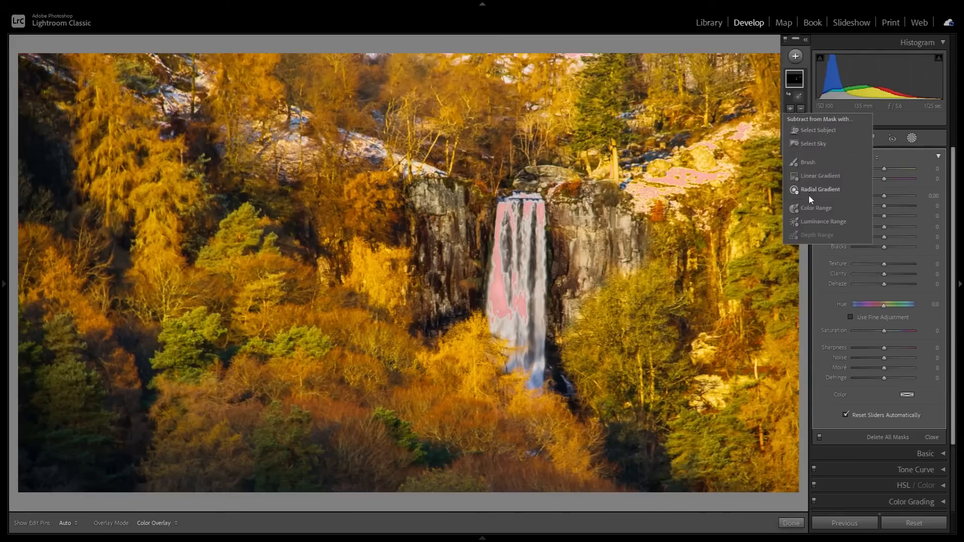
{"action": "left_click", "coordinate": [817, 131]}
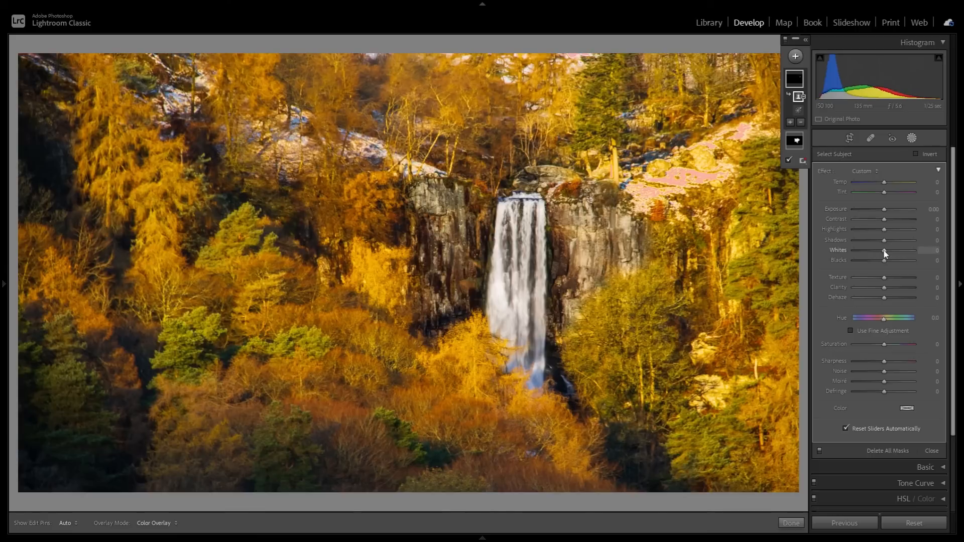
- Hide the mask overlay and raise the Whites of the highlight mask to 29
{"action": "key", "text": "o"}
{"action": "left_click_drag", "start_coordinate": [885, 250], "coordinate": [892, 251]}
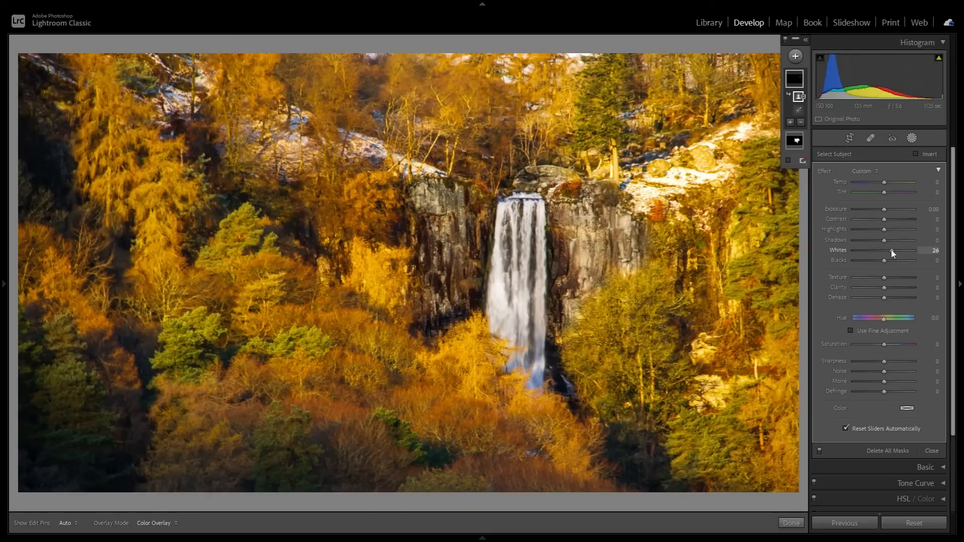
{"action": "left_click_drag", "start_coordinate": [891, 253], "coordinate": [894, 254]}
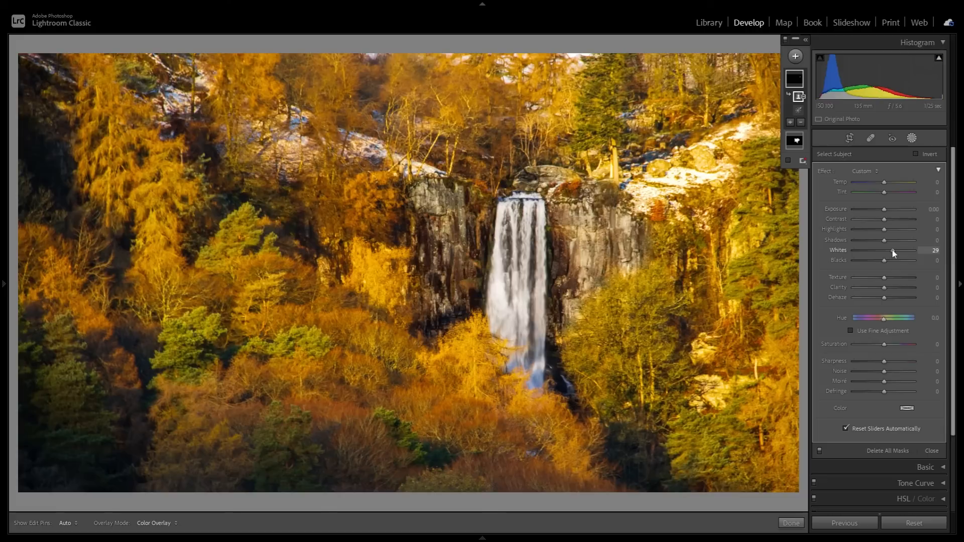